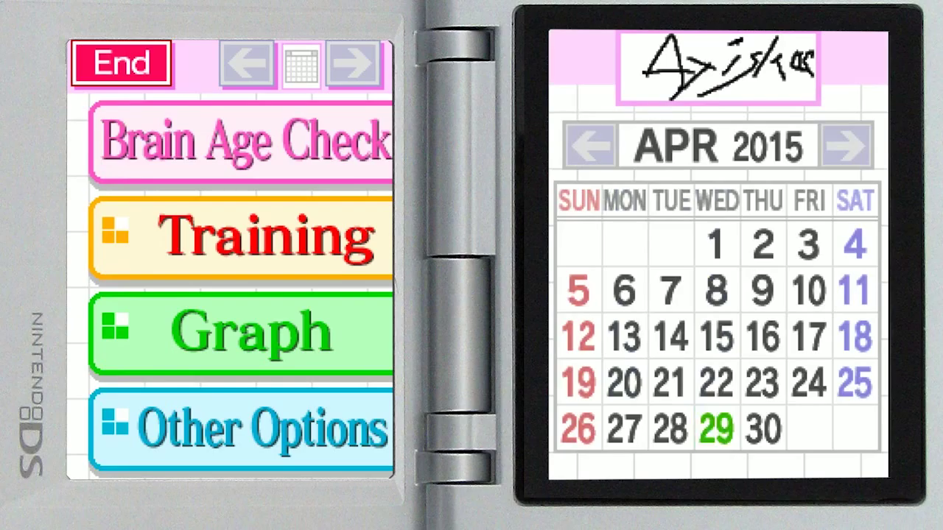
# Open Piano Player from Training and page through its rules to 'And here's your song!'.
pyautogui.click(241, 237)
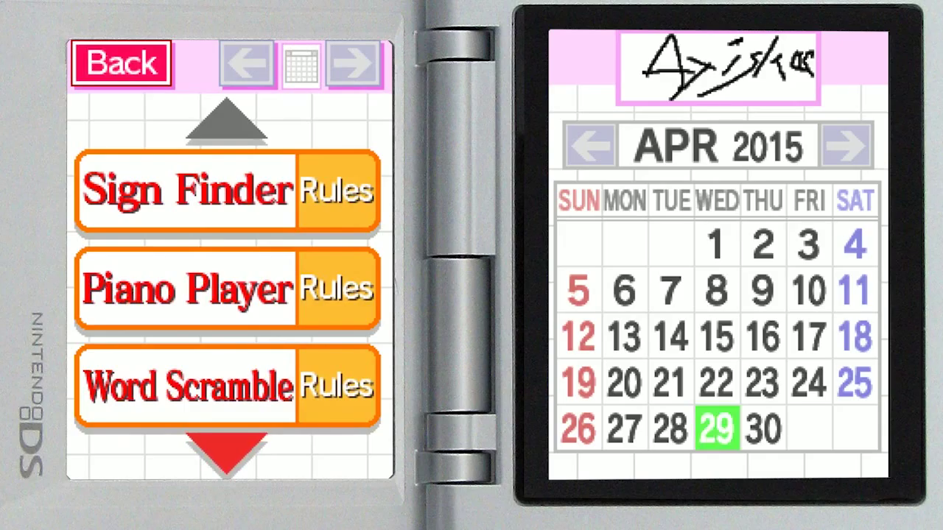
pyautogui.click(185, 289)
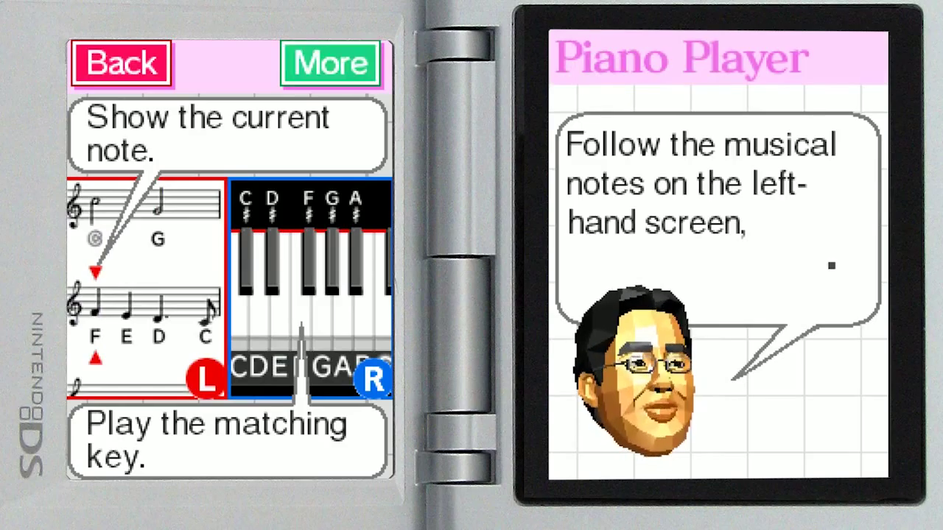
pyautogui.click(330, 62)
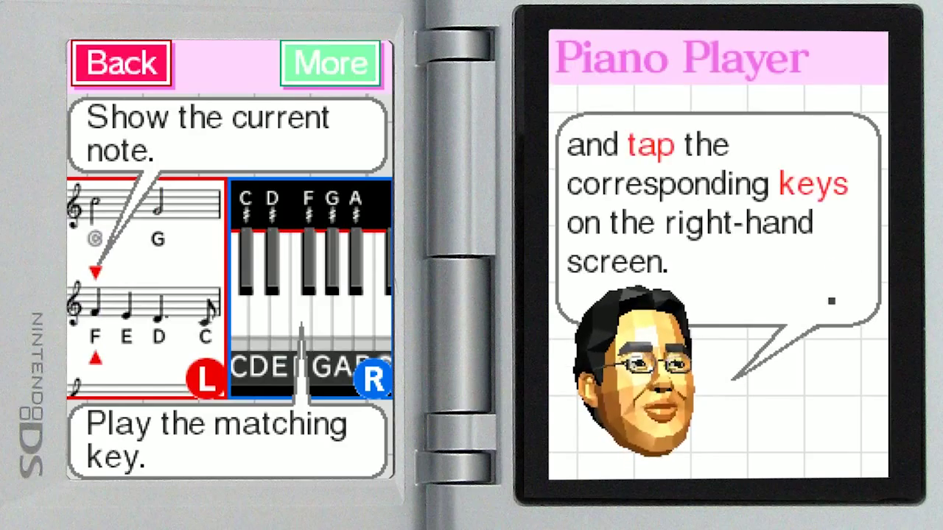
pyautogui.click(331, 62)
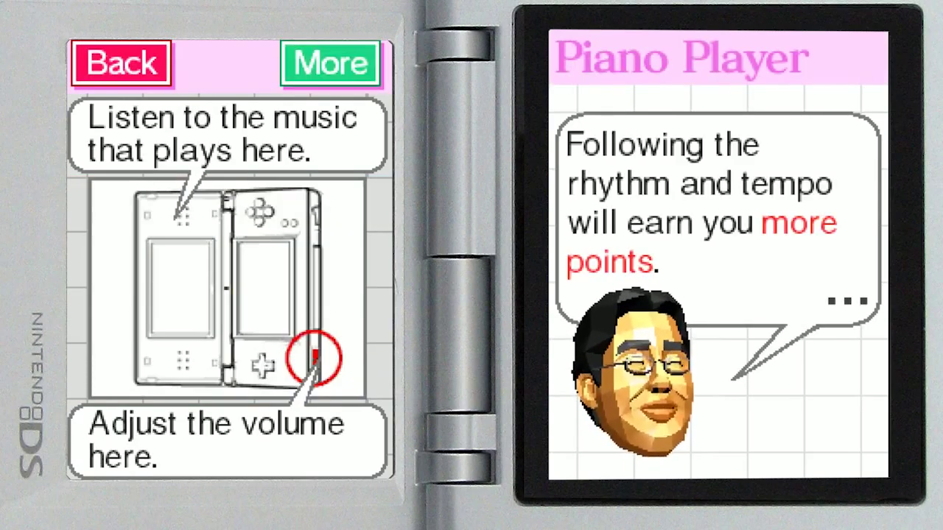
pyautogui.click(330, 62)
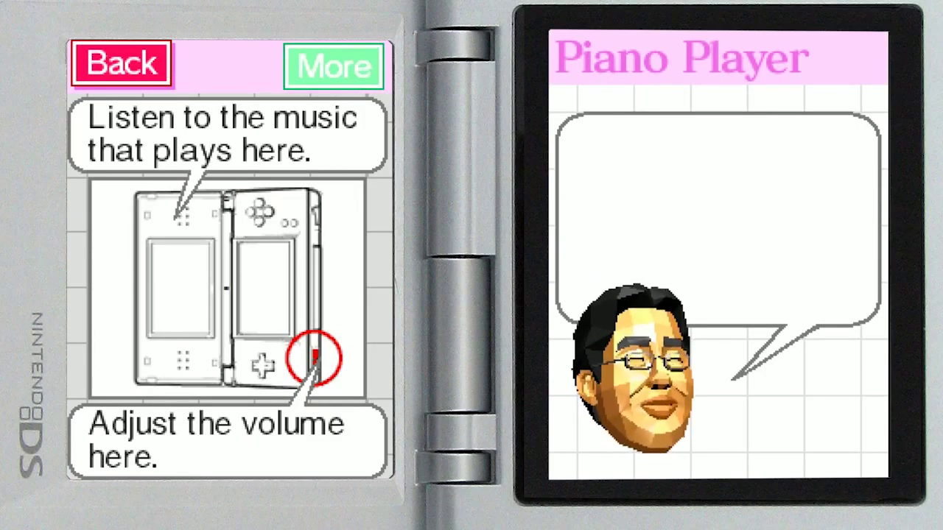
pyautogui.click(331, 62)
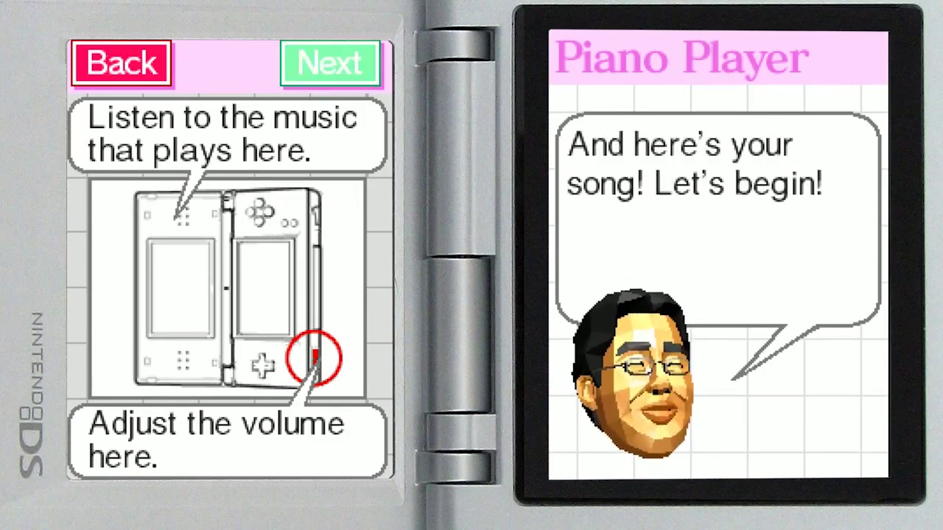
pyautogui.click(330, 63)
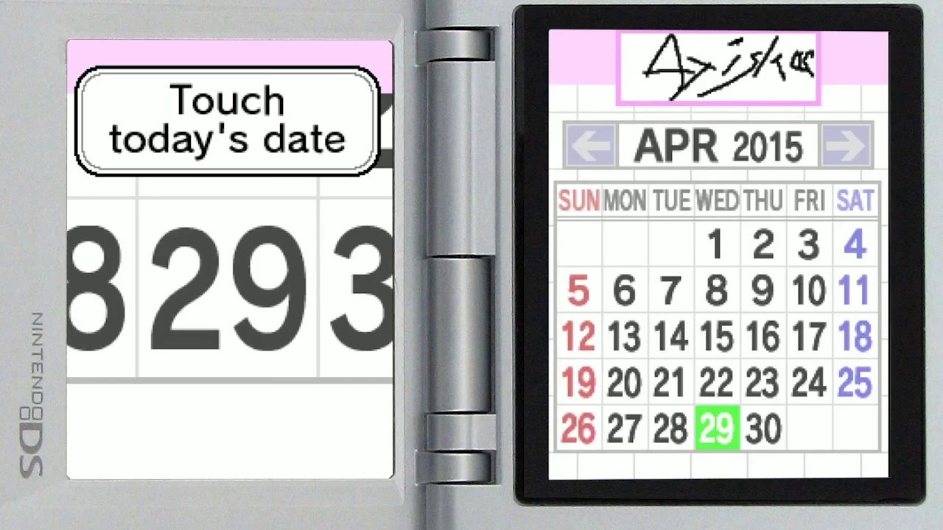
# Stamp April 29 as today's date on the calendar.
pyautogui.click(715, 428)
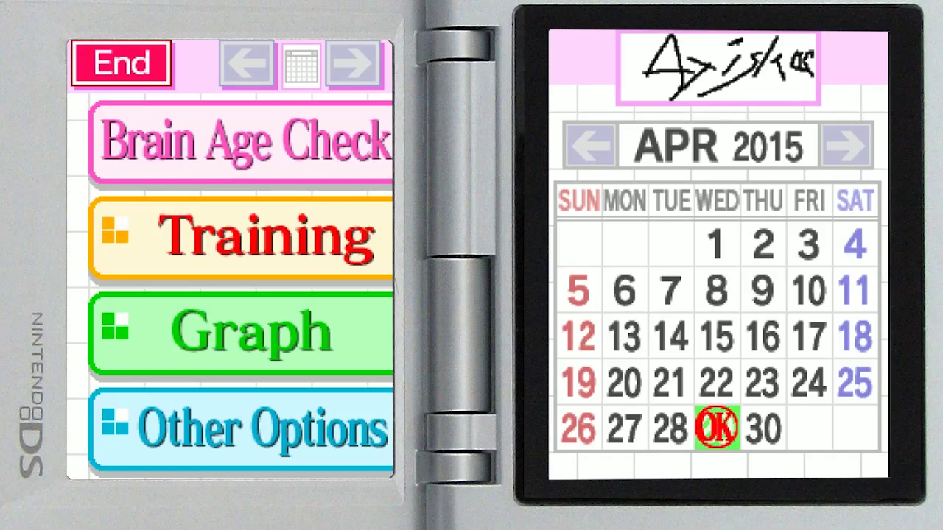
# Start a Brain Age Check from the main menu.
pyautogui.click(244, 140)
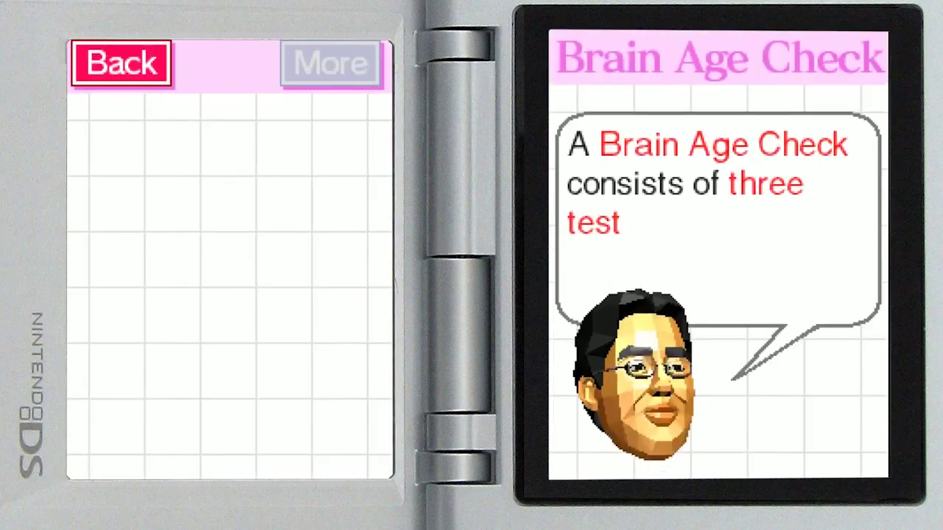
# Page through Dr. Kawashima's brain age explanation and answer 'I can't speak'.
pyautogui.click(332, 63)
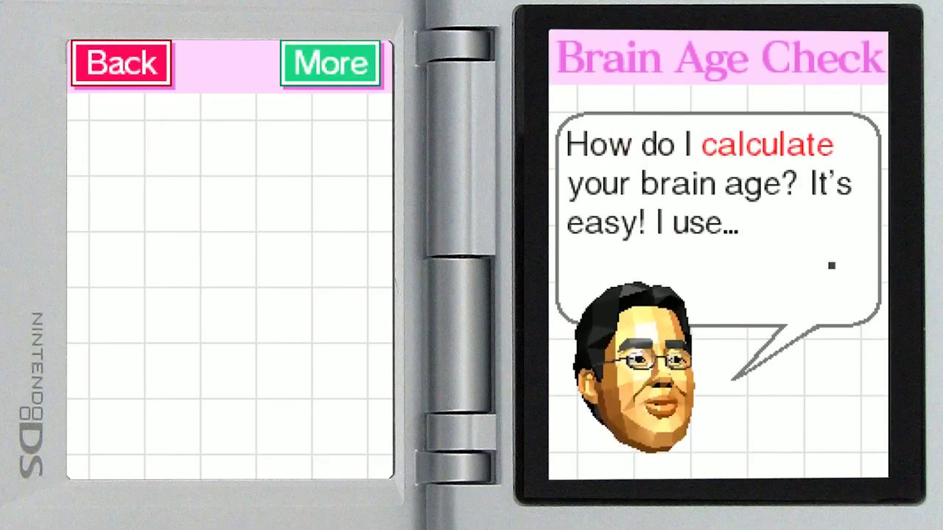
pyautogui.click(331, 64)
pyautogui.click(332, 63)
pyautogui.click(332, 63)
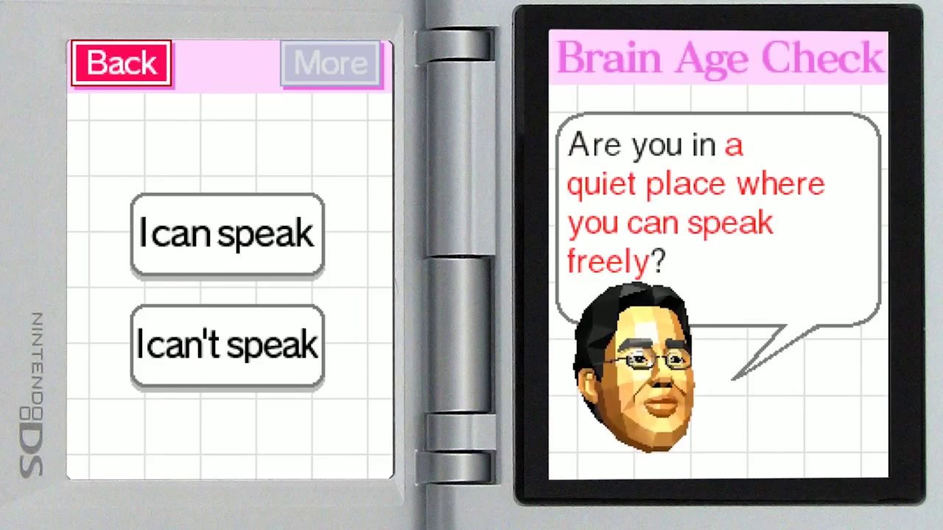
pyautogui.click(227, 346)
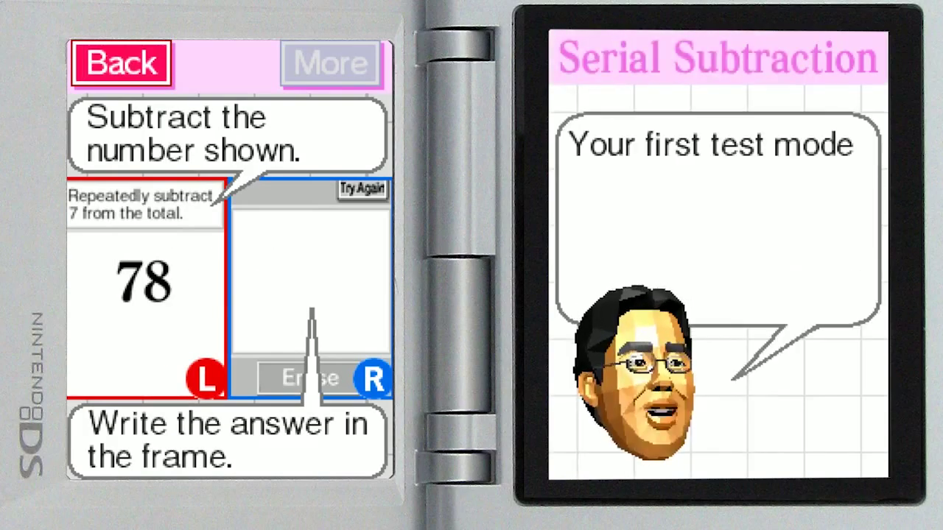
# Read the Serial Subtraction instructions through to the prompt to give it a try.
pyautogui.click(331, 64)
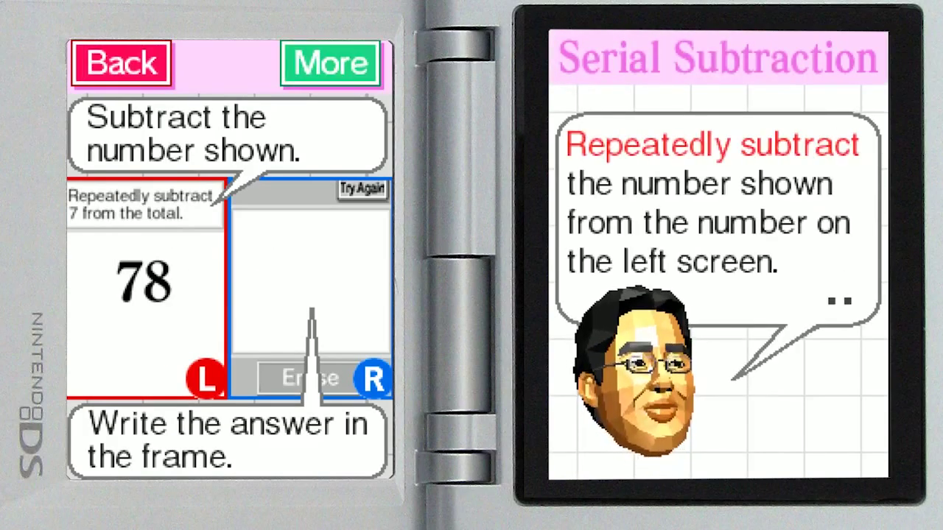
pyautogui.click(331, 63)
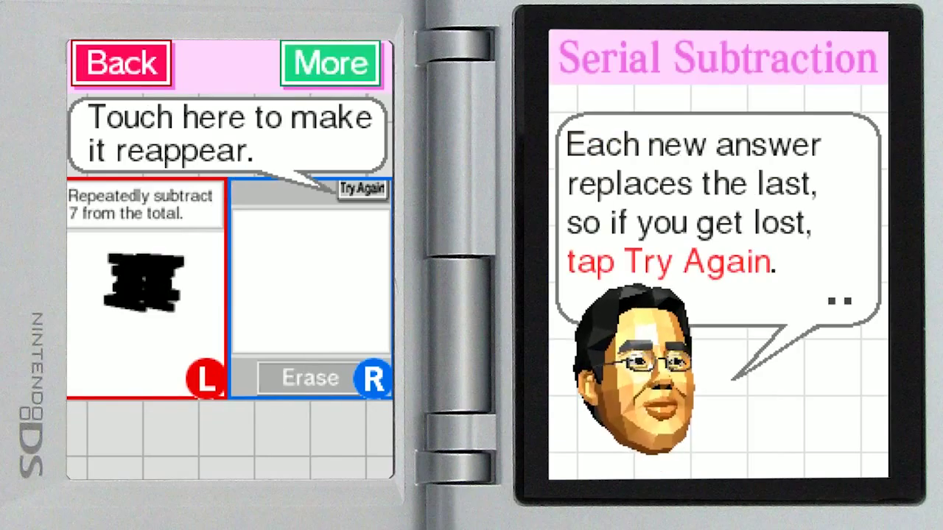
pyautogui.click(331, 63)
pyautogui.click(331, 63)
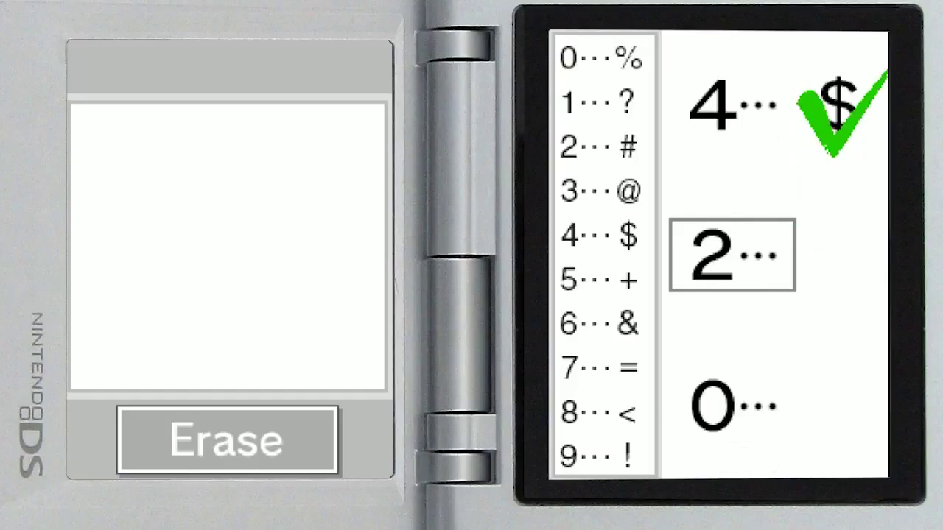
# Draw the first two strokes of the # symbol for 2.
pyautogui.moveTo(221, 181); pyautogui.dragTo(210, 335)
pyautogui.moveTo(280, 191); pyautogui.dragTo(269, 368)
# Finish writing # for each prompted 2 until the test ends with a 1:29 record.
pyautogui.moveTo(173, 254); pyautogui.dragTo(361, 247)
pyautogui.moveTo(207, 306); pyautogui.dragTo(350, 317)
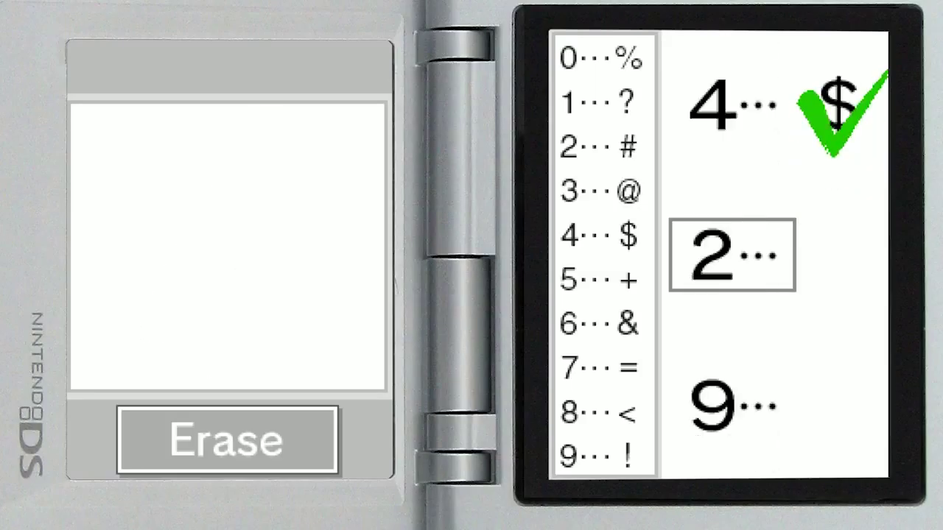
pyautogui.moveTo(203, 173); pyautogui.dragTo(193, 291)
pyautogui.moveTo(265, 184); pyautogui.dragTo(239, 331)
pyautogui.moveTo(170, 217); pyautogui.dragTo(258, 214)
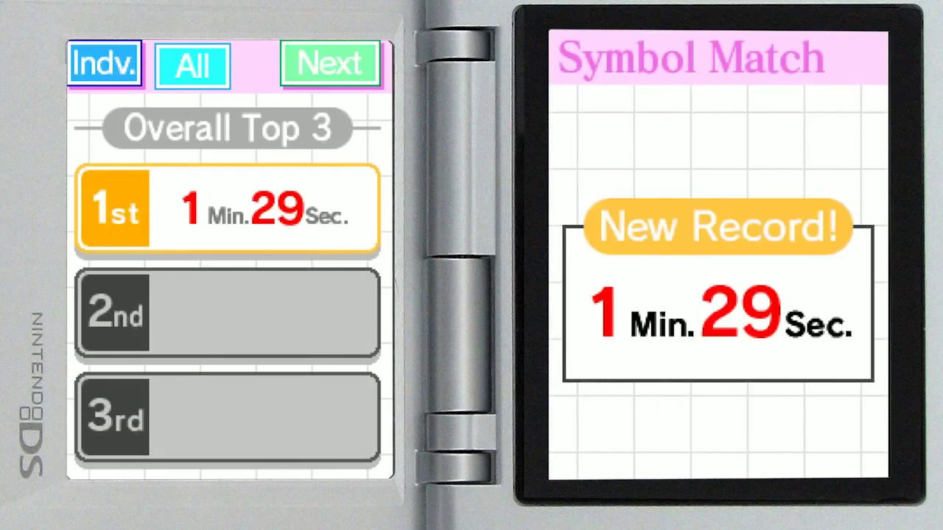
# Advance past the Symbol Match record screen toward the brain age result.
pyautogui.click(331, 64)
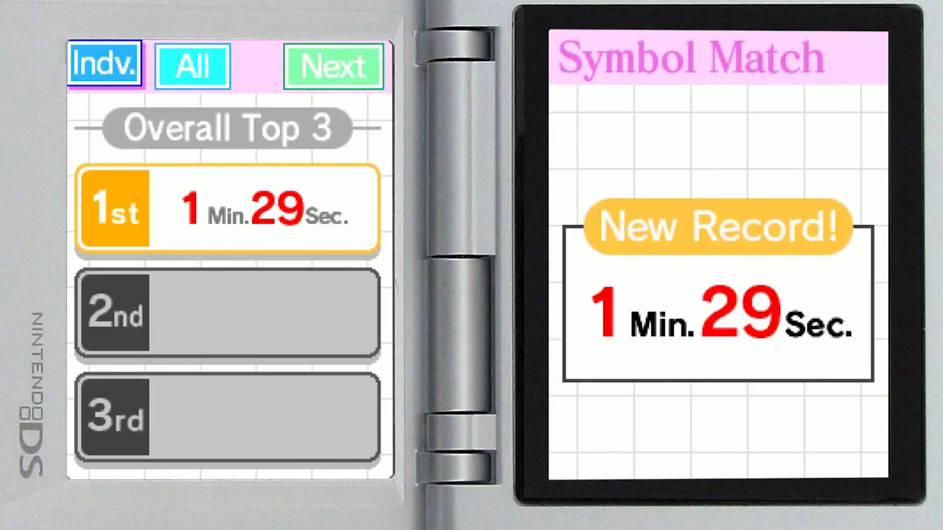